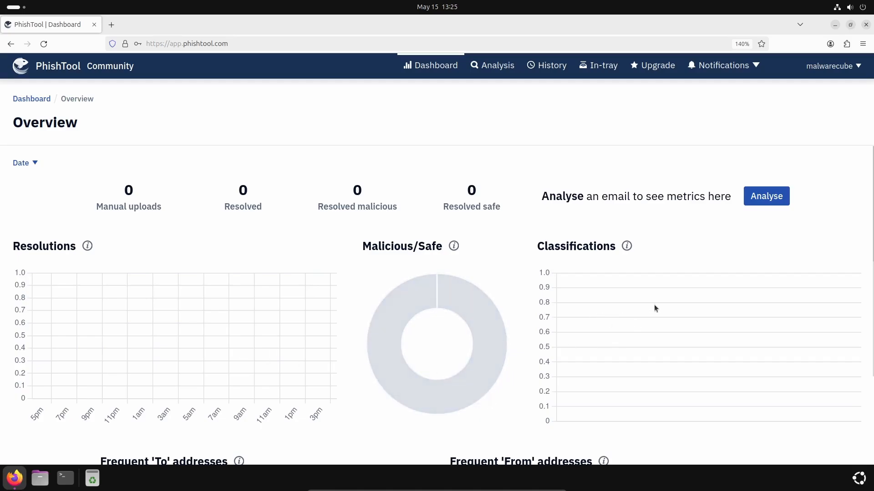
Step: Submit sample1.eml from Desktop/01_Phishing_Analysis/01_Header_Analysis for analysis
scroll(655, 304, "down", 3)
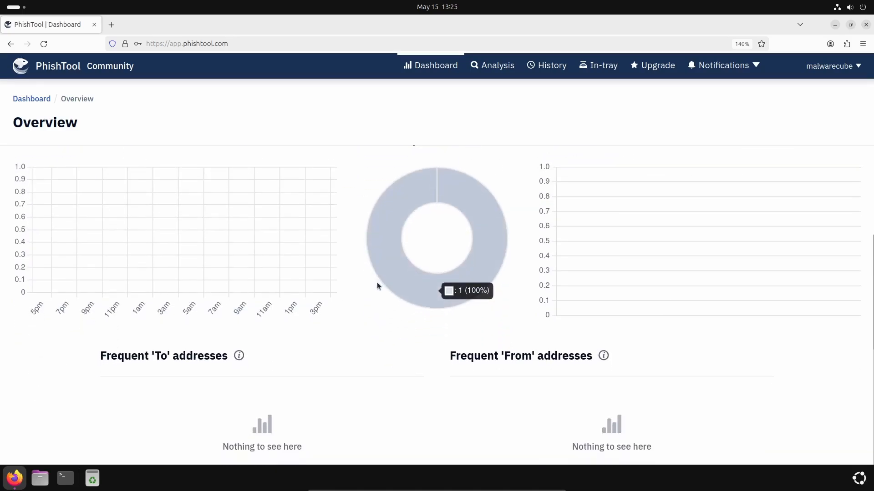
scroll(364, 285, "up", 3)
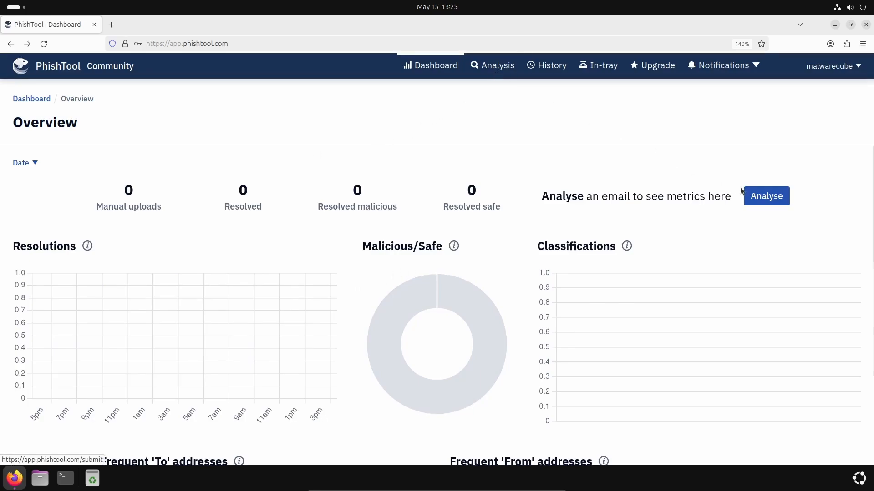
left_click(772, 202)
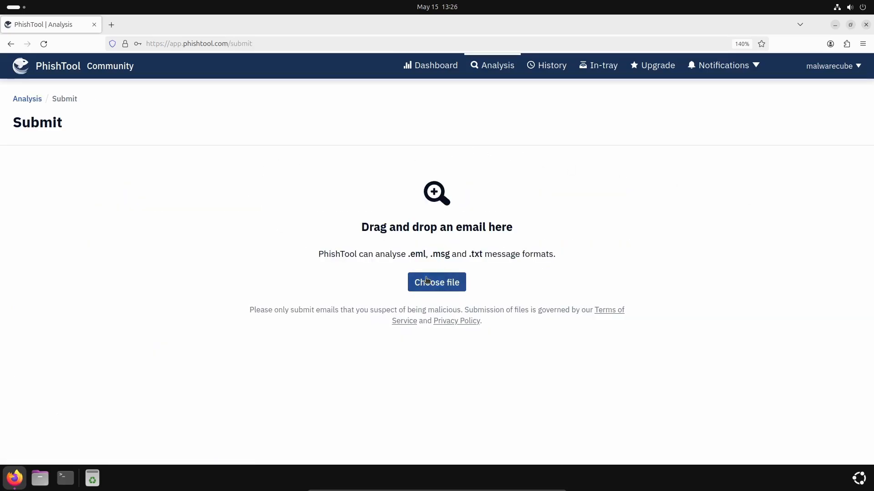
left_click(437, 290)
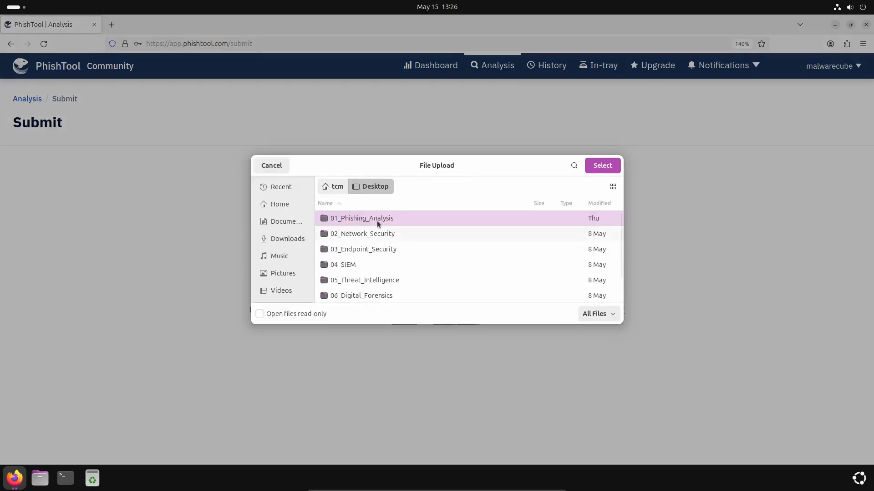
double_click(377, 219)
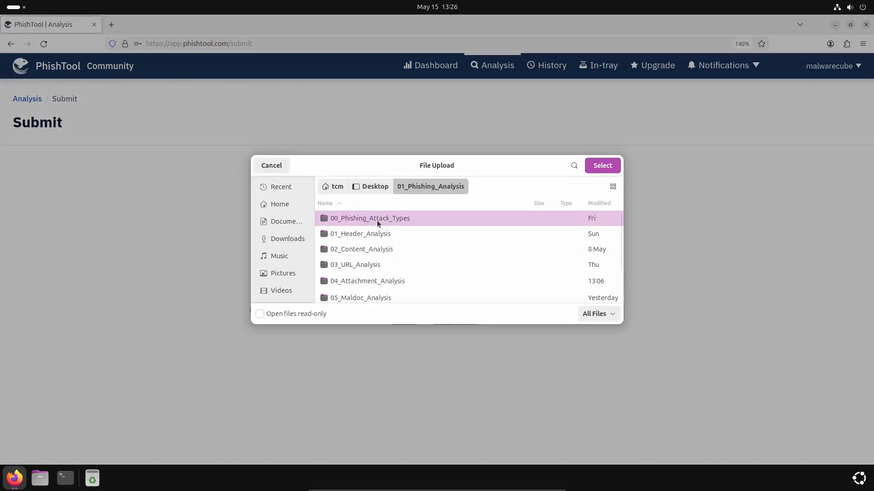
double_click(356, 235)
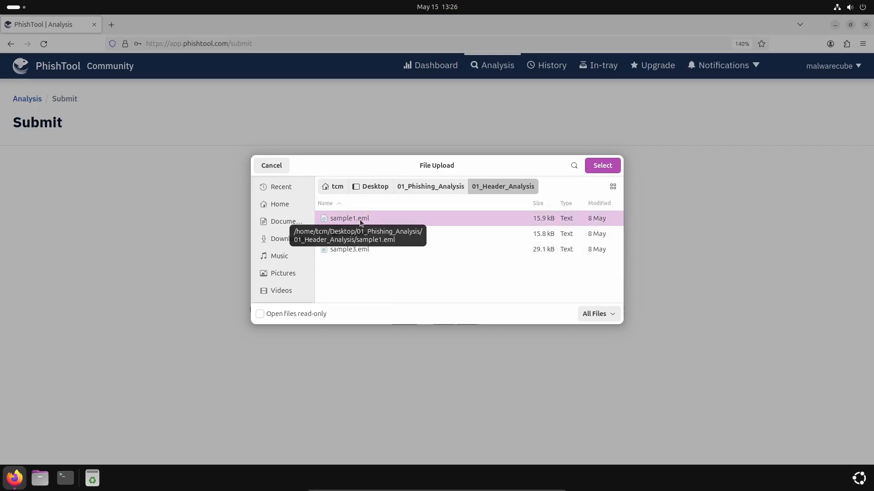
double_click(384, 222)
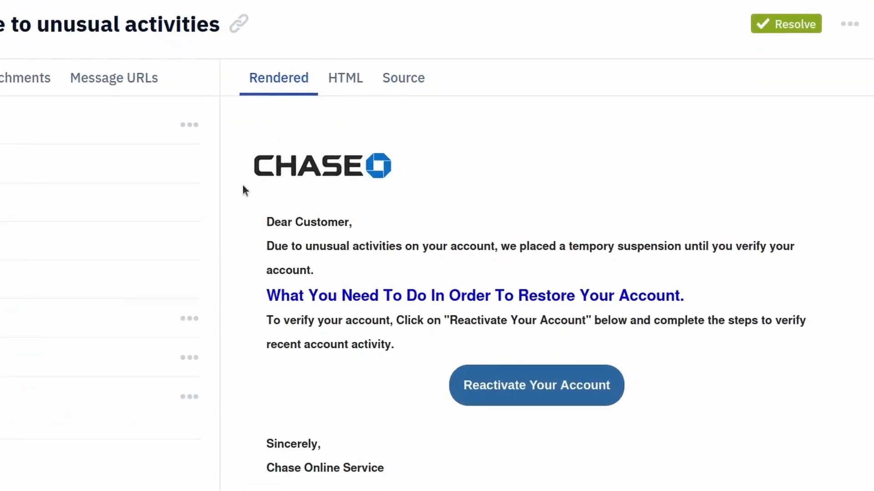
Step: Inspect the email's HTML code and its raw source
left_click(347, 89)
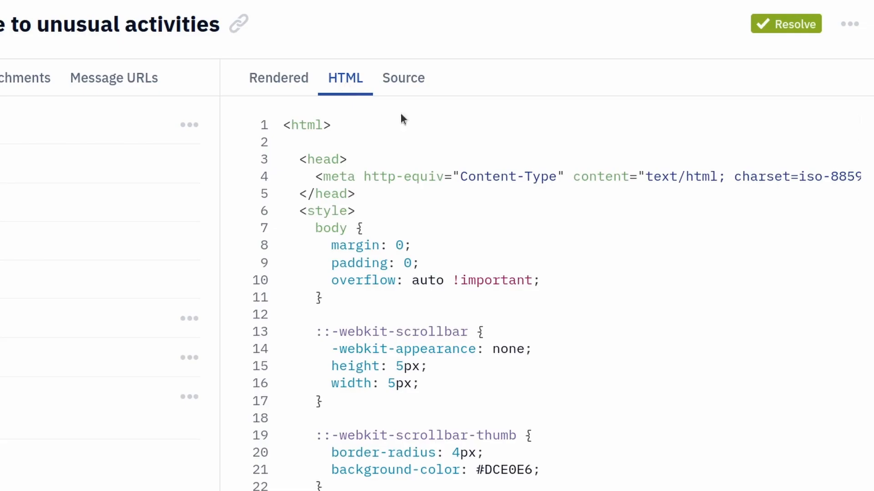
scroll(606, 275, "down", 10)
scroll(607, 275, "down", 20)
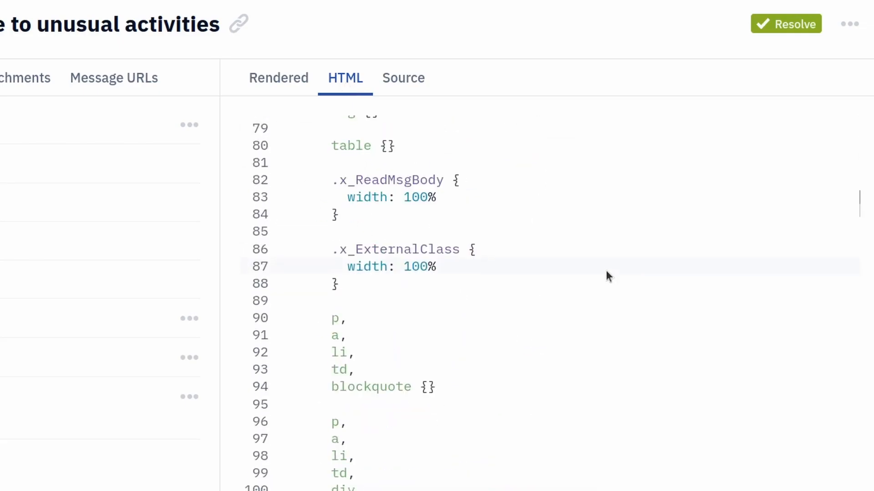
scroll(605, 275, "down", 6)
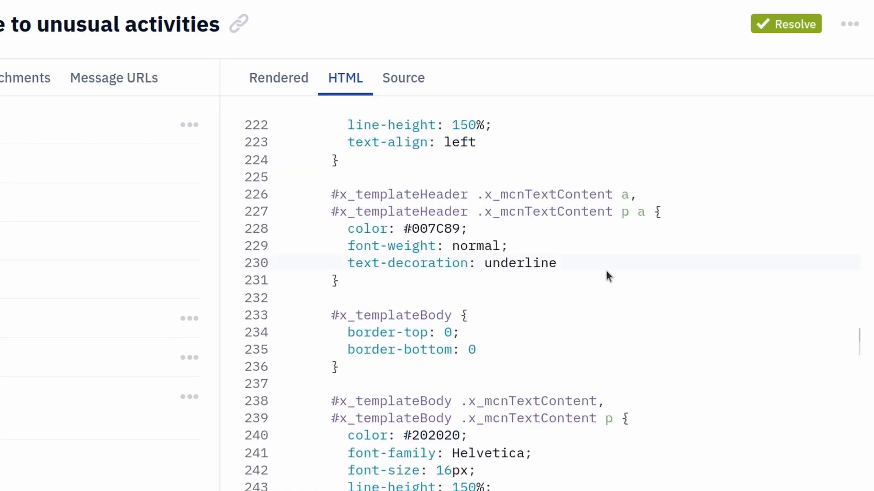
left_click(406, 75)
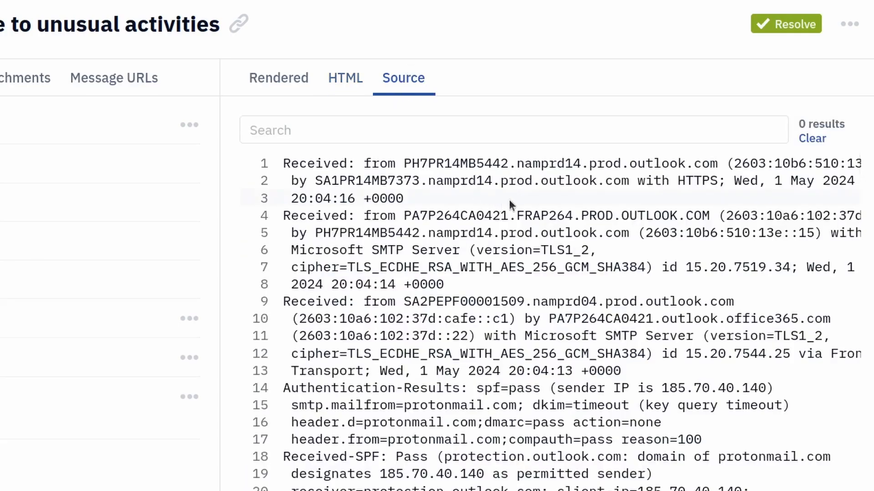
left_click_drag(859, 169, 839, 157)
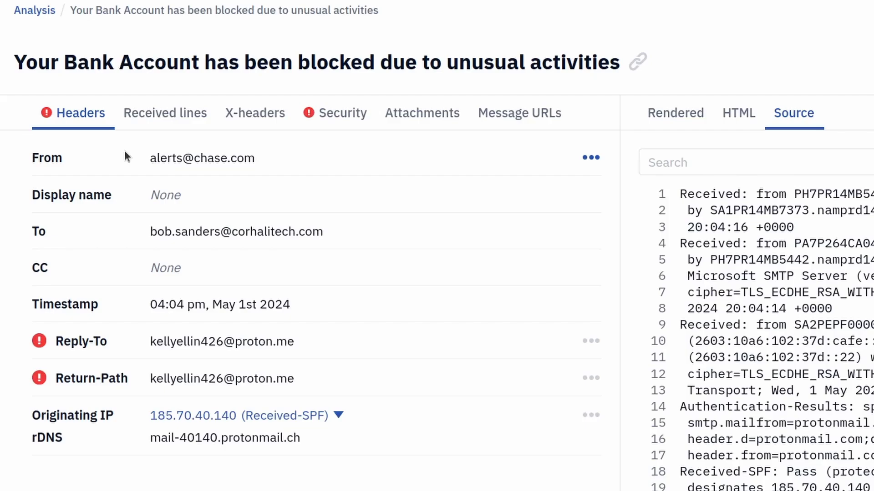
Step: Highlight the email's subject line and the rDNS hostname in the headers
left_click_drag(13, 62, 626, 57)
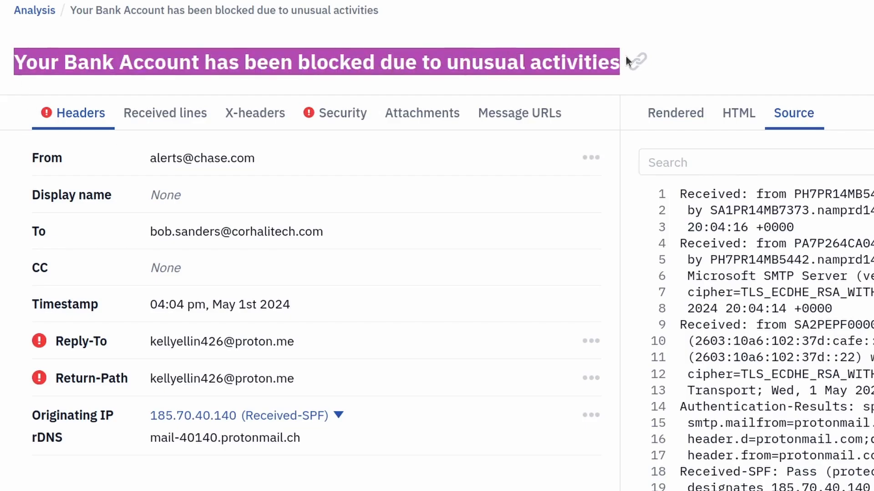
left_click(180, 72)
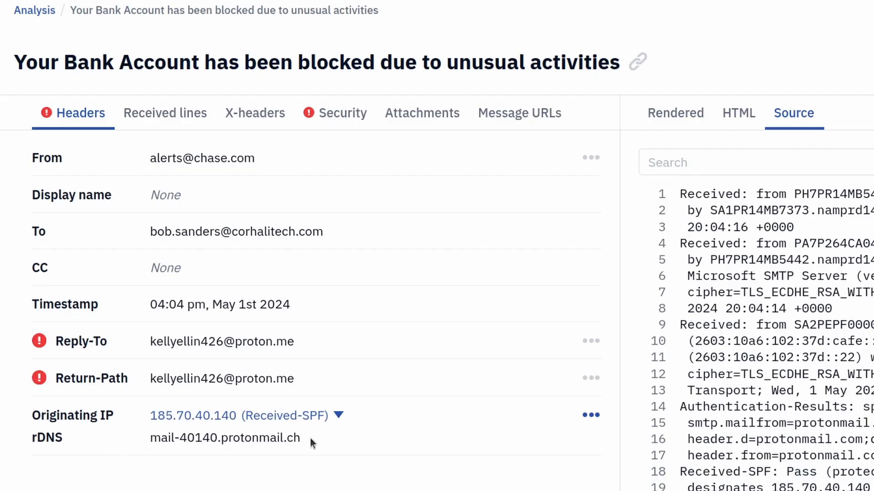
left_click_drag(309, 438, 149, 438)
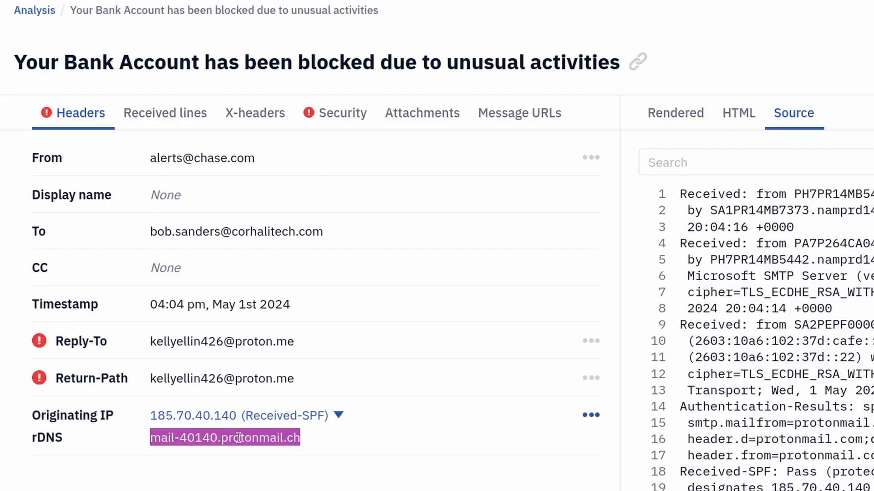
left_click(276, 439)
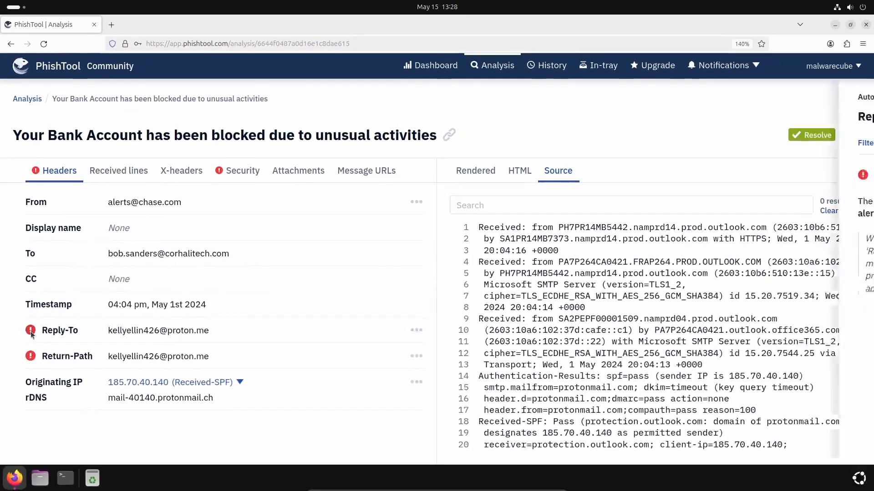
Step: Review the auto-analysis explanations for the flagged Reply-To and Return-Path headers
left_click(39, 343)
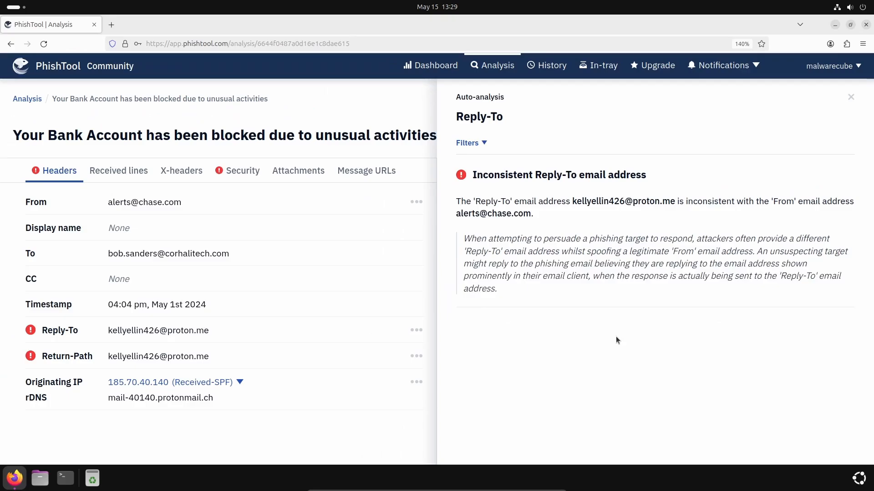
left_click(31, 357)
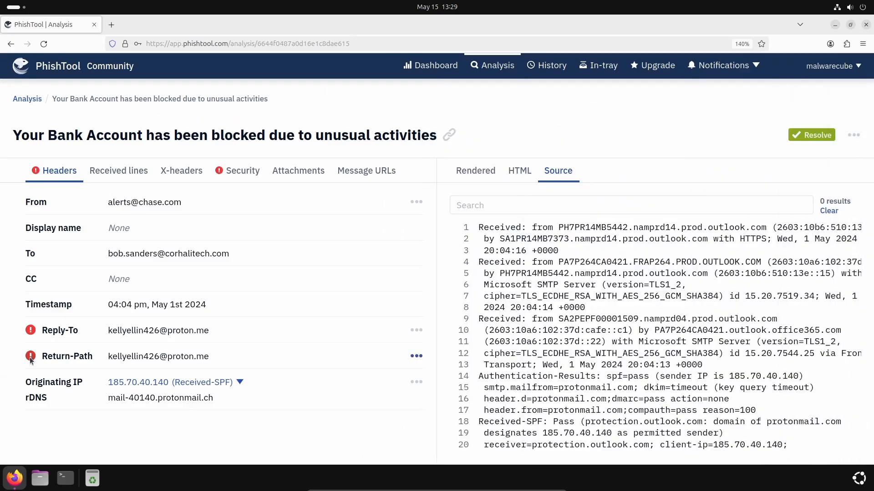
left_click(32, 356)
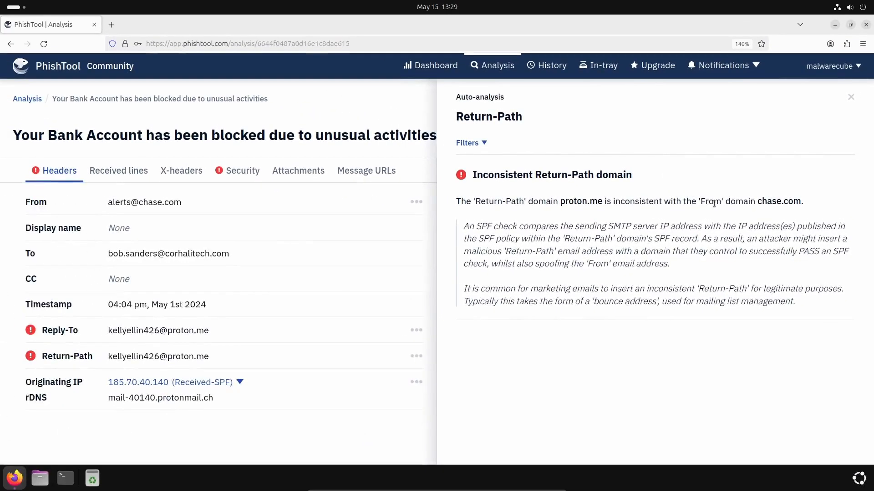
key("Escape")
Step: Examine the received-line hops, highlighting the first hop's originating IP address
left_click(118, 172)
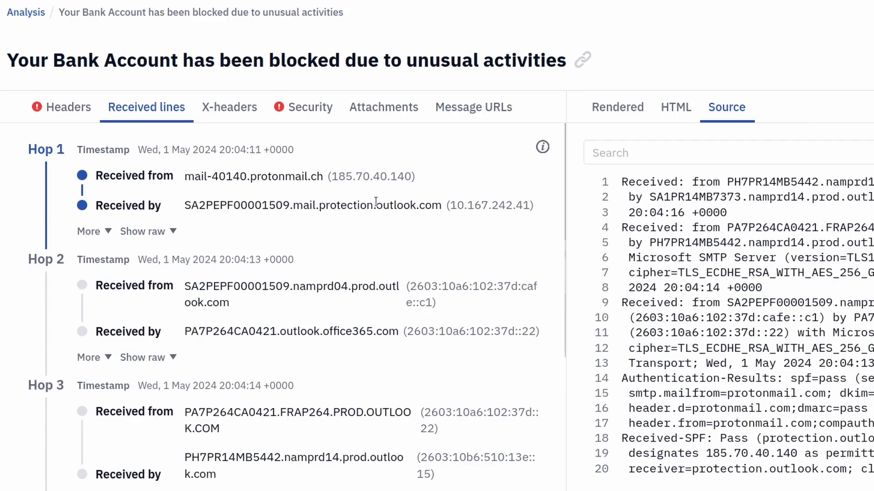
left_click_drag(331, 176, 412, 176)
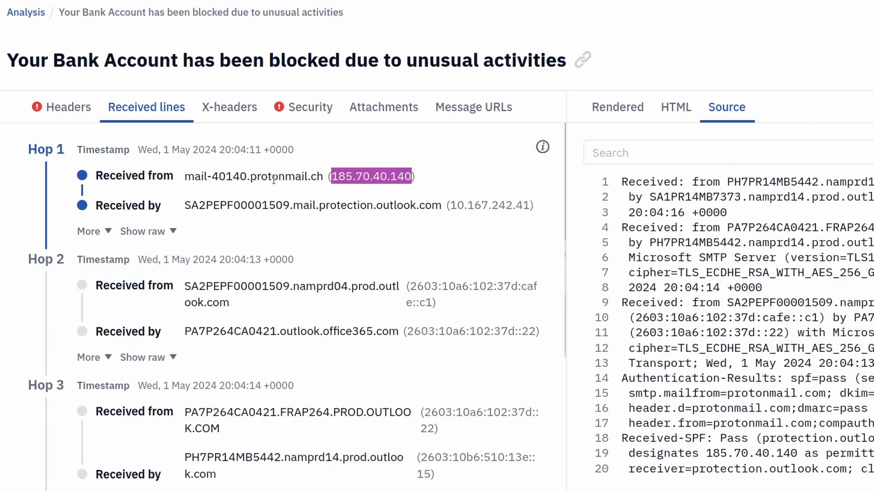
left_click(316, 180)
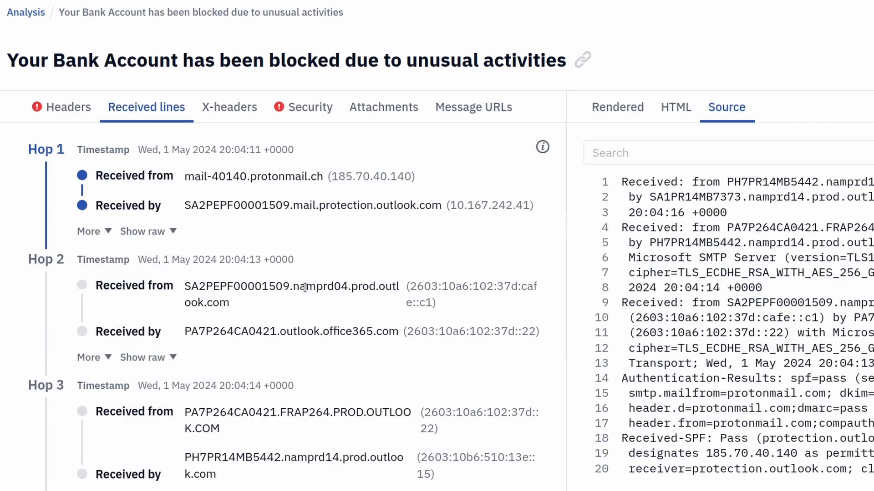
scroll(309, 273, "down", 4)
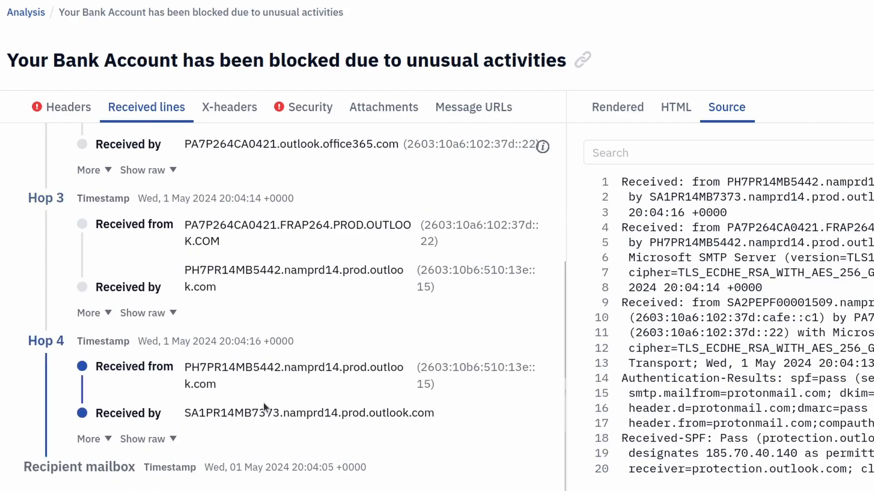
scroll(263, 403, "up", 5)
Step: Review the X-headers and the SPF, DKIM and DMARC security results
left_click(218, 107)
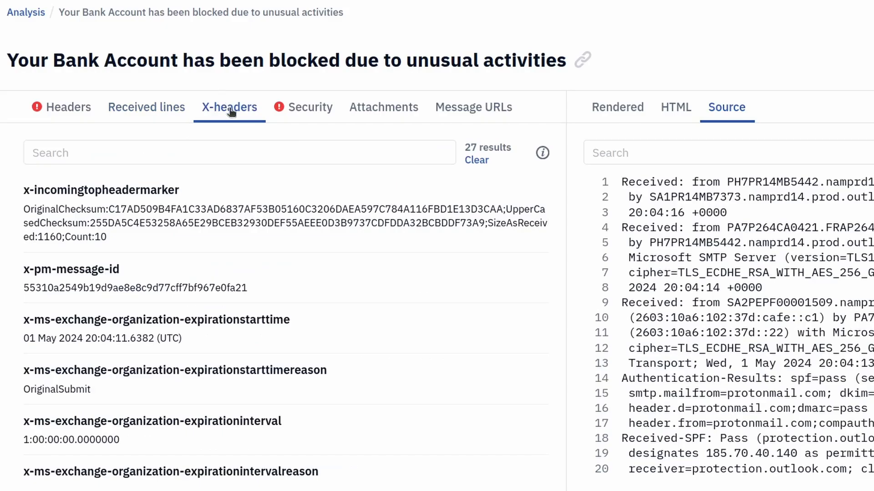
scroll(289, 324, "down", 10)
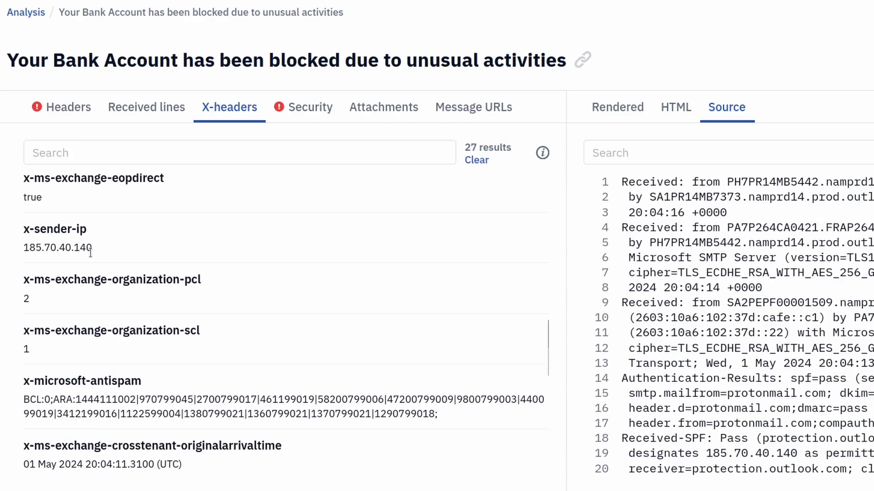
left_click(293, 111)
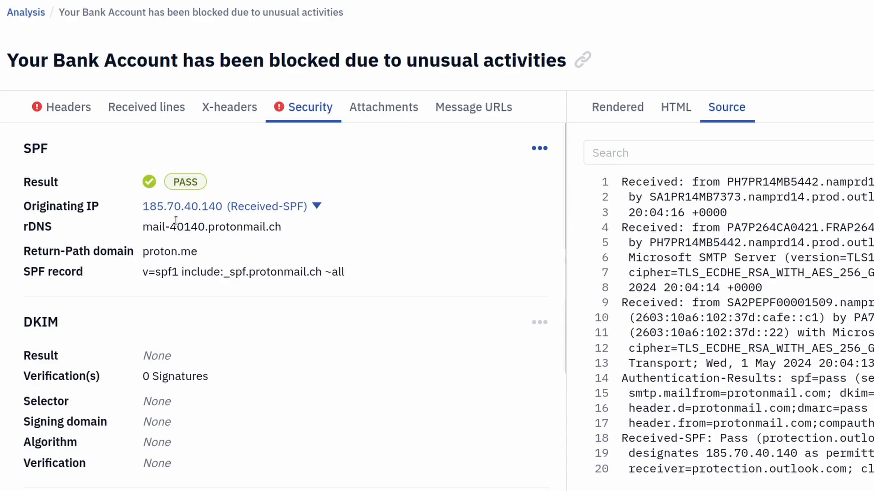
scroll(147, 211, "down", 3)
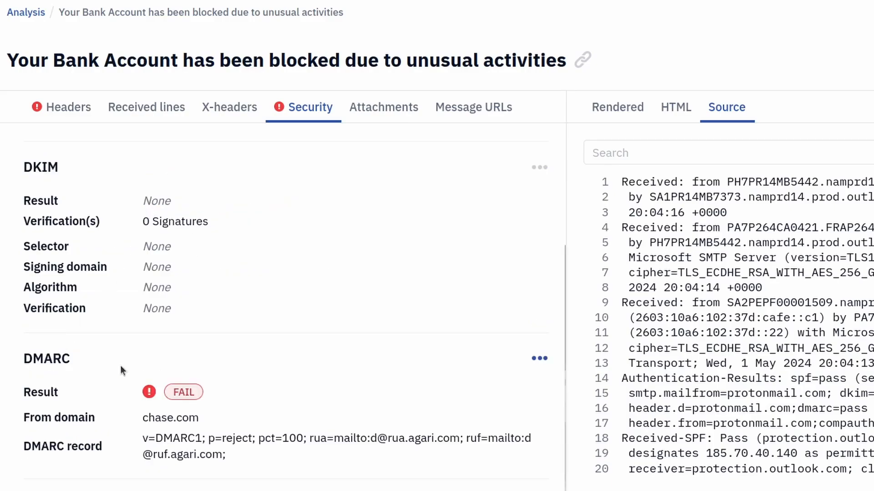
Step: Check the email's attachments and message URLs, then return to the headers
left_click(381, 116)
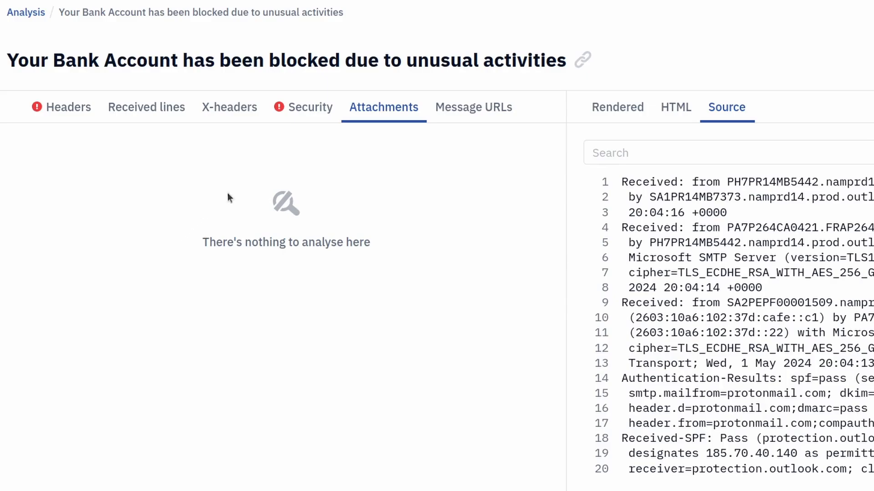
left_click(484, 114)
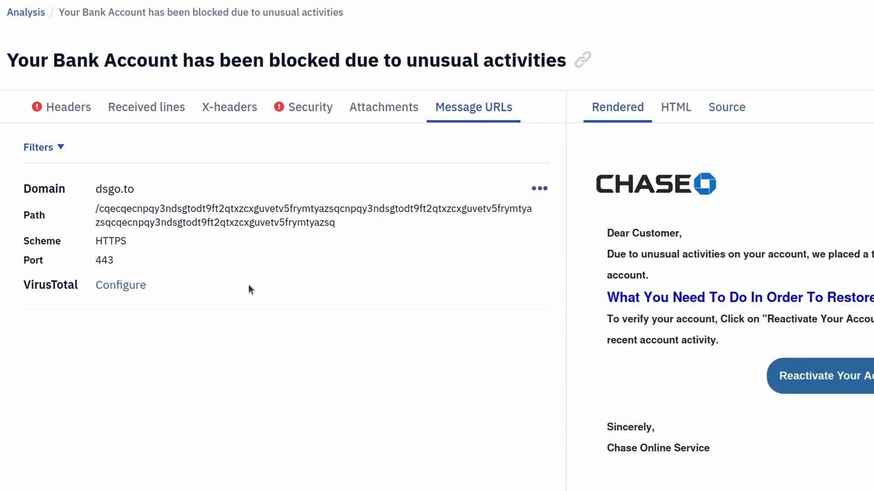
left_click(120, 286)
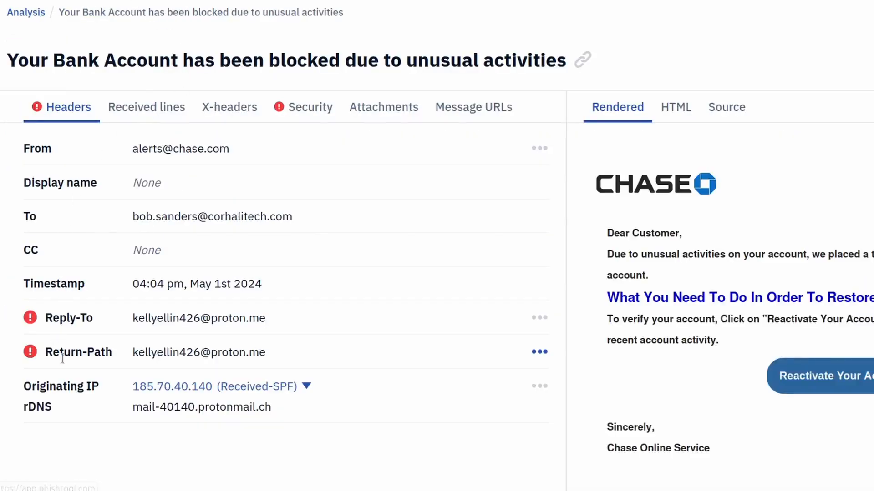
left_click(384, 111)
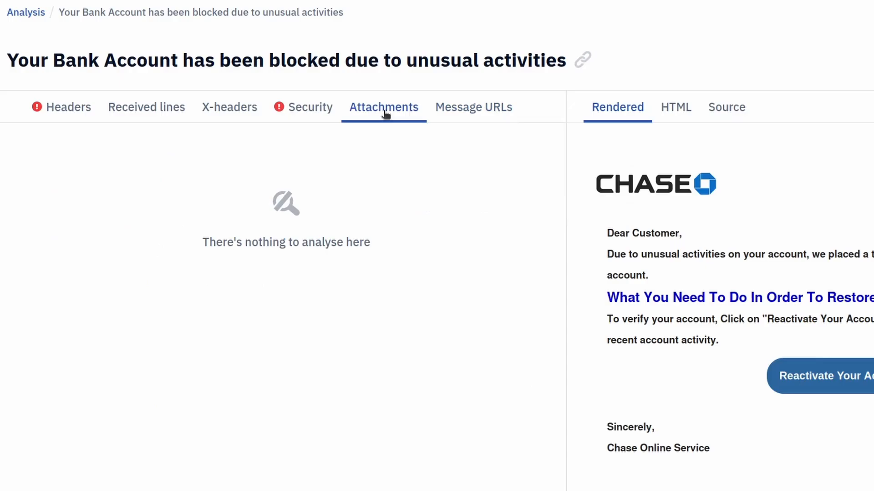
left_click(481, 116)
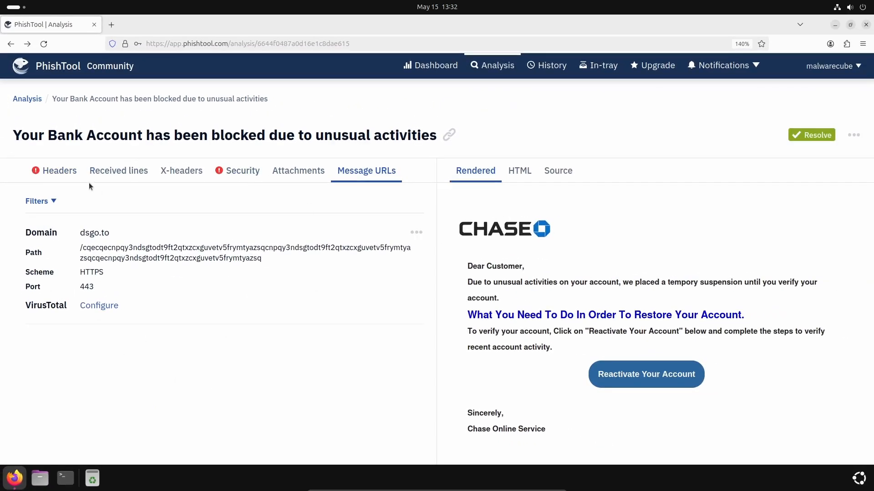
left_click(77, 176)
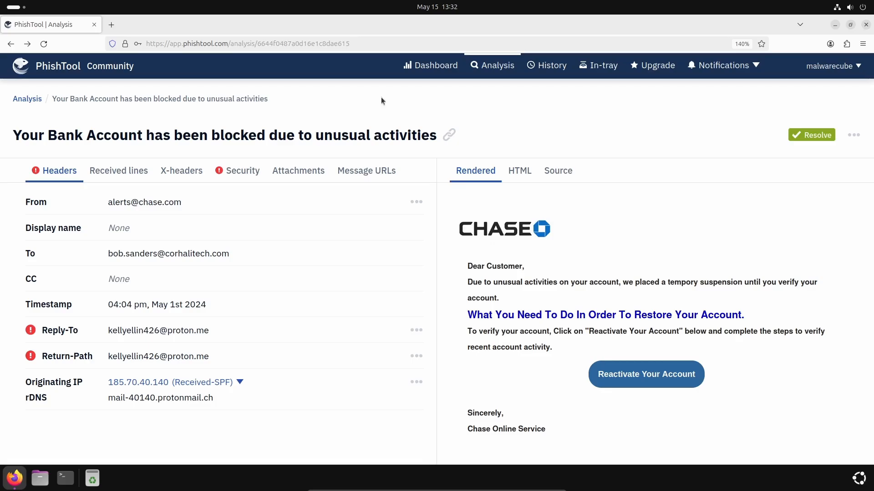
Step: Start resolving the email and set its disposition to Malicious
left_click(792, 141)
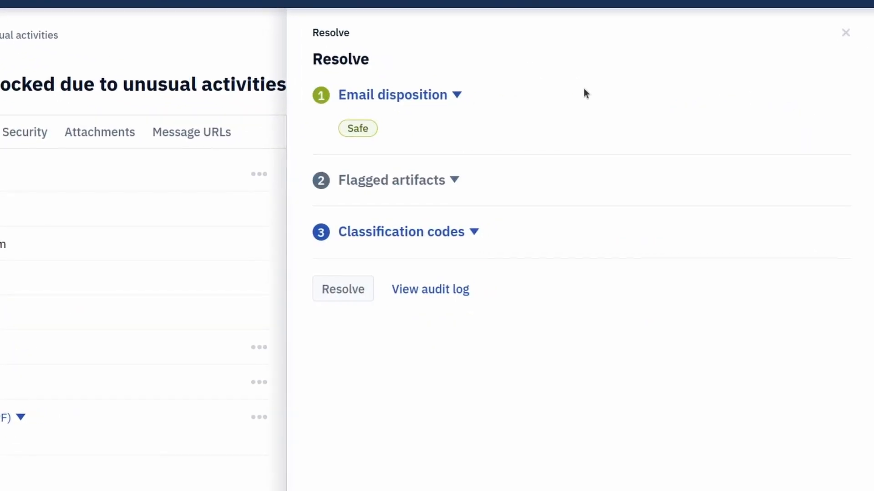
left_click(418, 96)
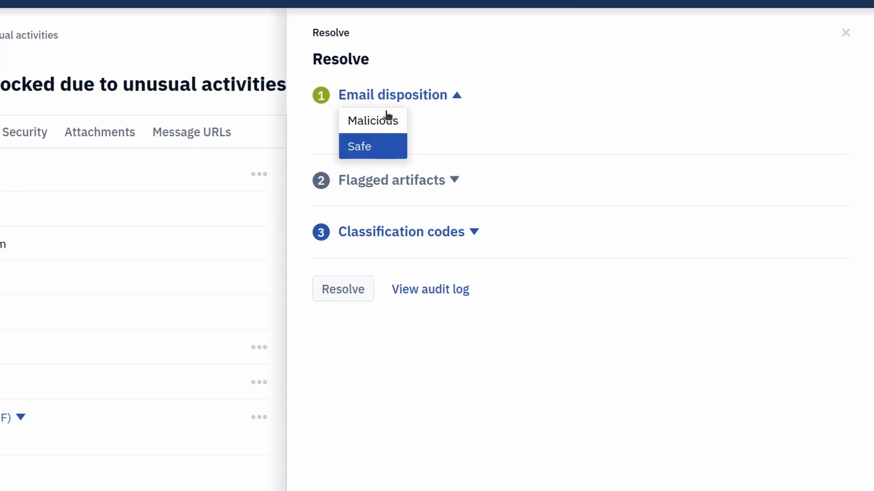
left_click(370, 126)
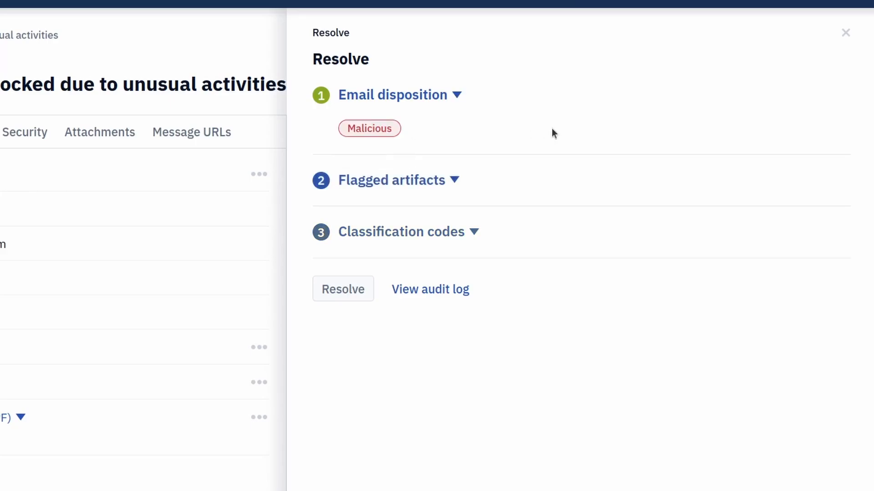
Step: Flag the Reply-To email address, Return-Path email address and message URL as artifacts
left_click(456, 178)
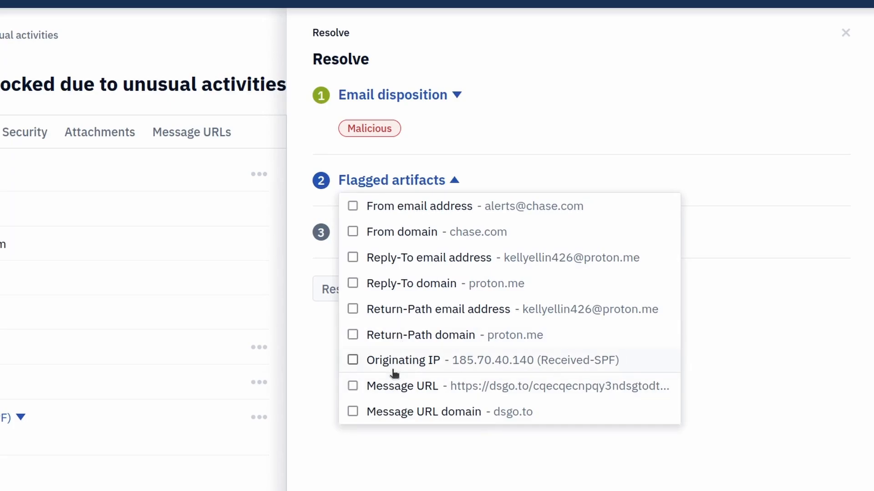
left_click(353, 309)
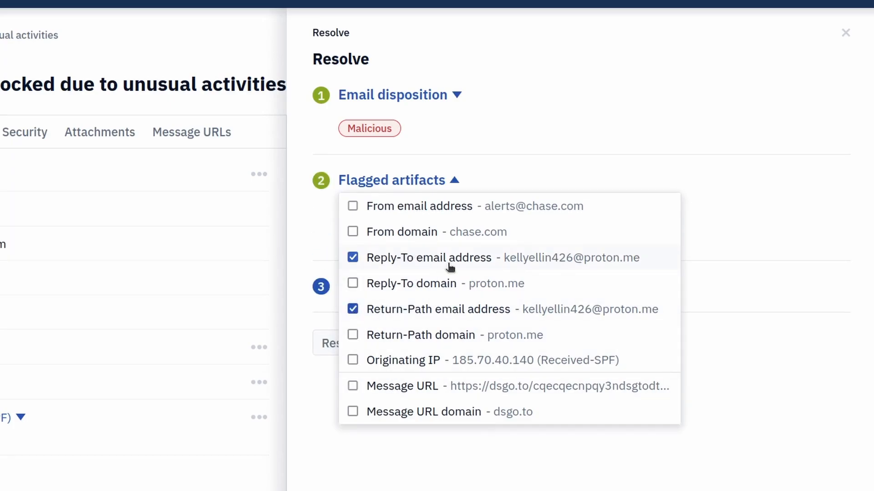
left_click(354, 386)
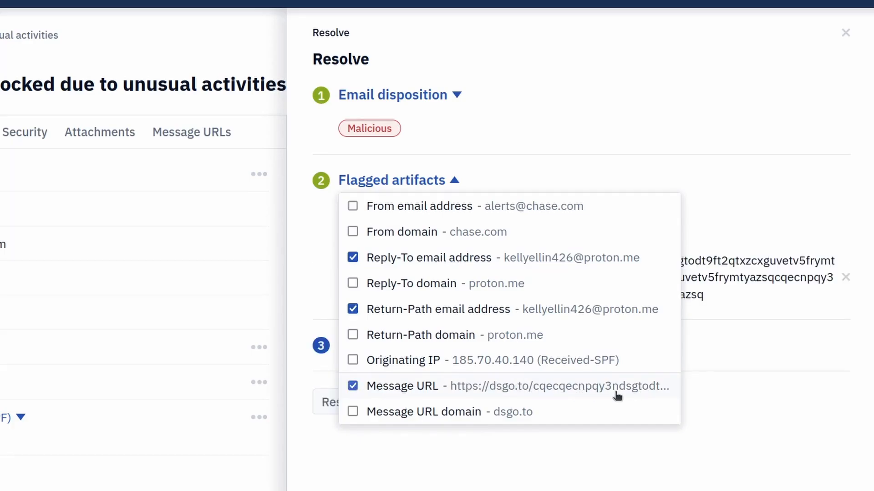
Step: Add the Spoofing and Credential harvesting classification codes and resolve the email
left_click(474, 346)
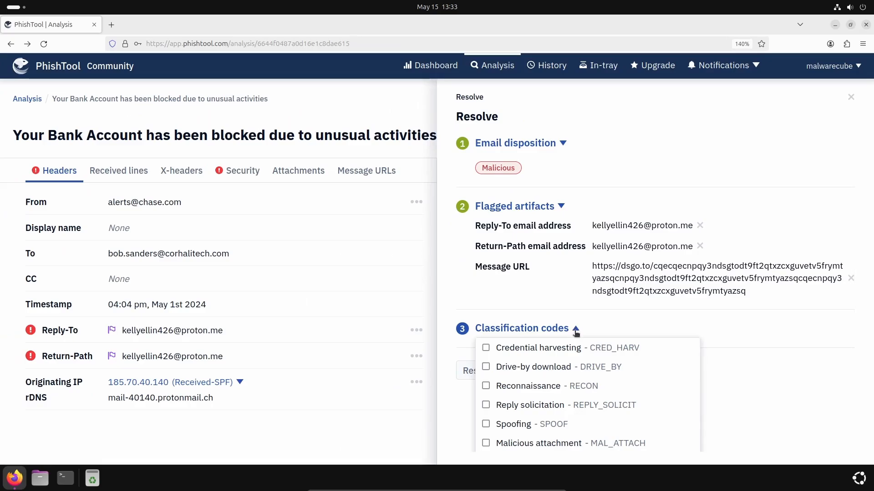
left_click(485, 425)
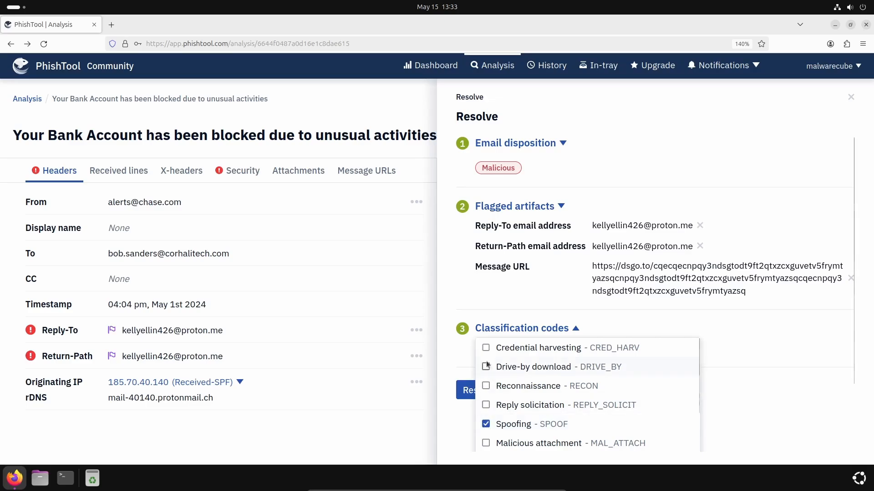
left_click(485, 349)
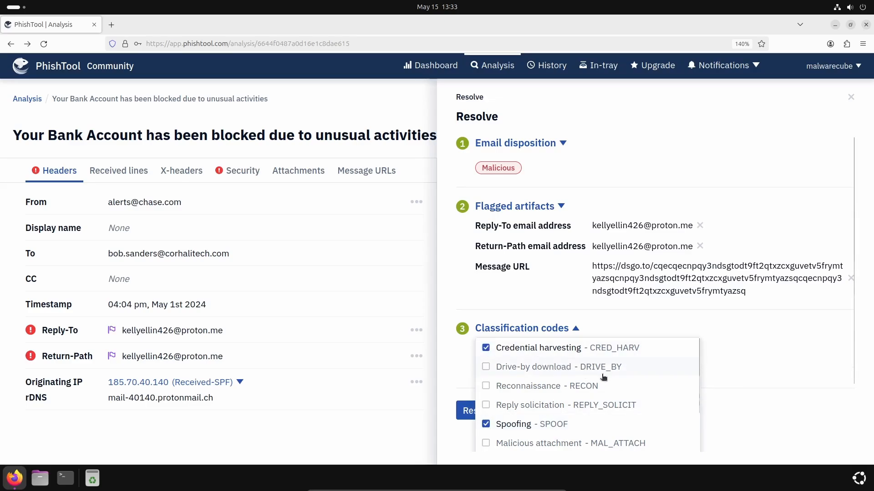
left_click(725, 417)
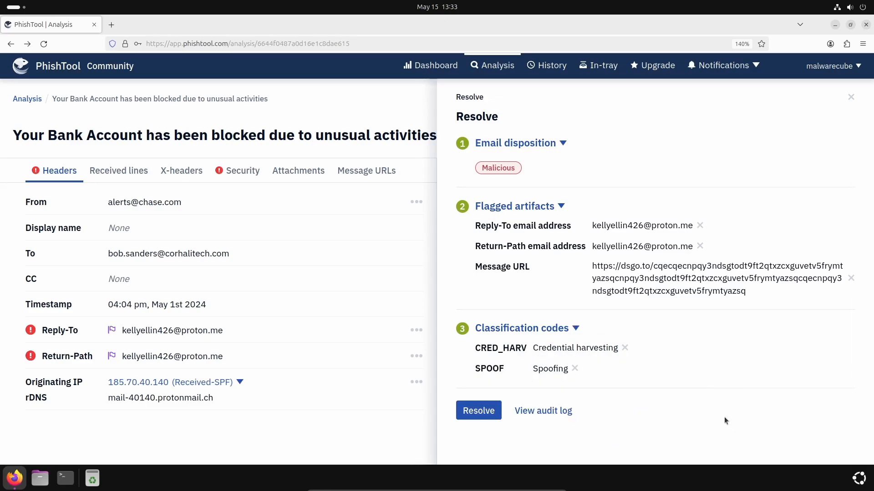
left_click(477, 418)
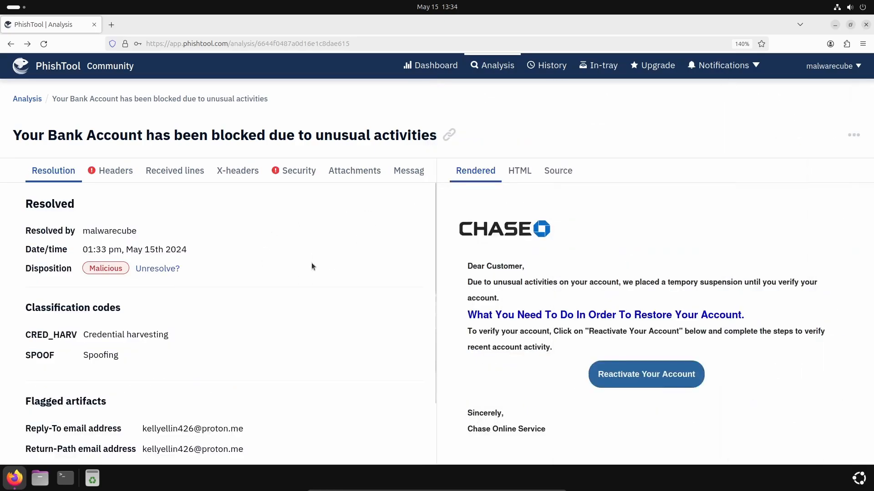
Step: Open the dashboard overview to review the resolution and classification metrics
left_click(77, 69)
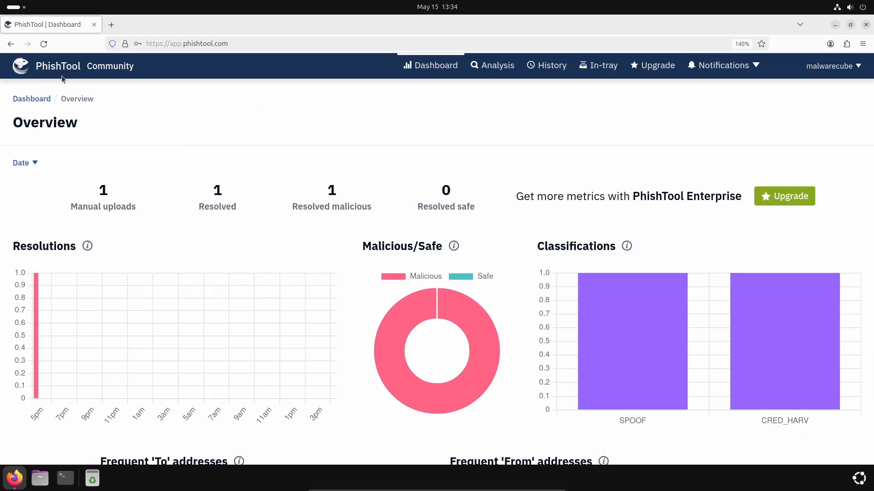
mouse_move(758, 336)
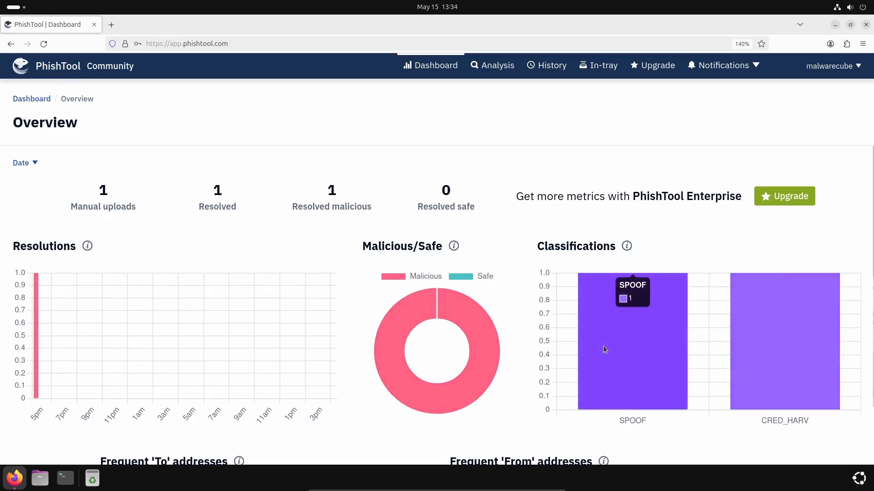
Step: Submit sample1.eml from the 04_Attachment_Analysis folder for a new analysis
left_click(492, 69)
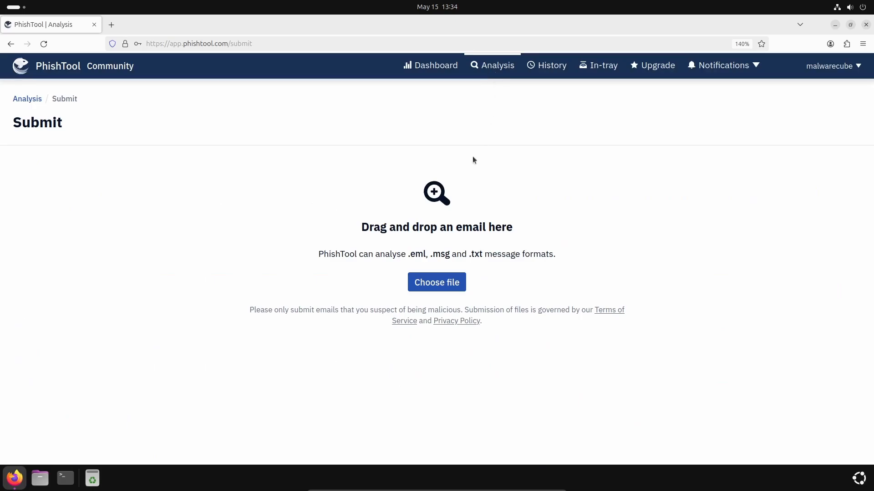
left_click(441, 284)
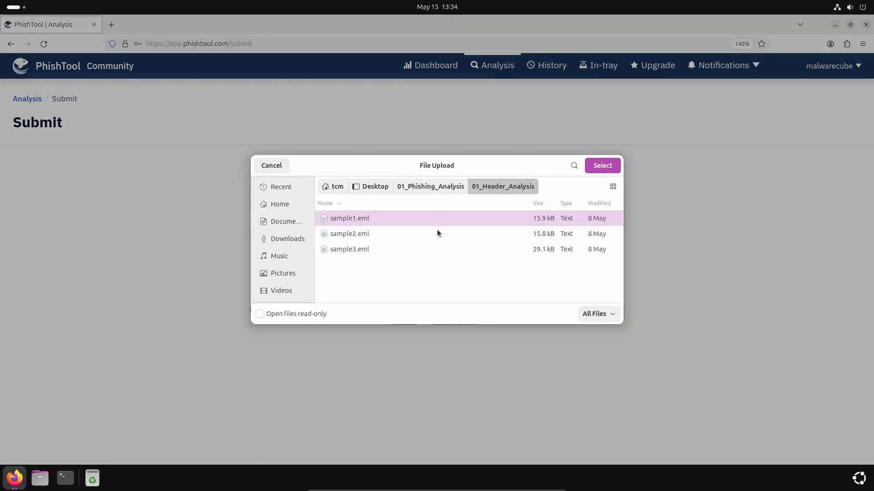
left_click(430, 186)
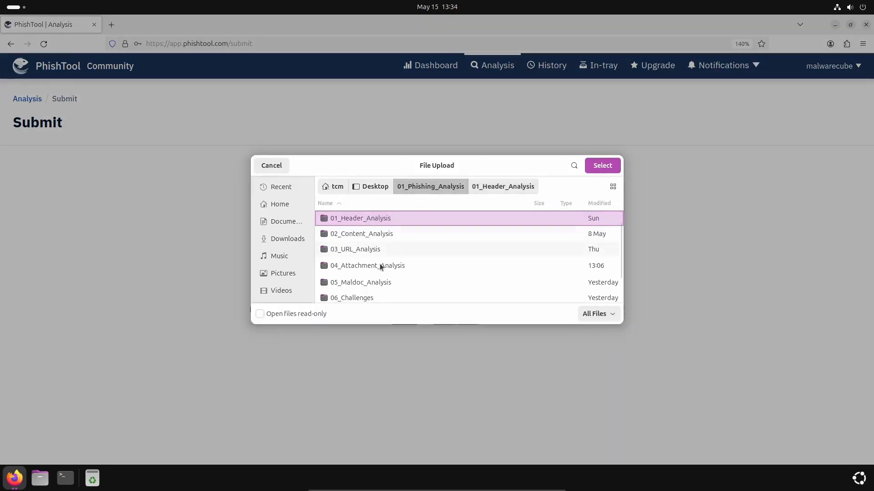
left_click(367, 270)
double_click(365, 271)
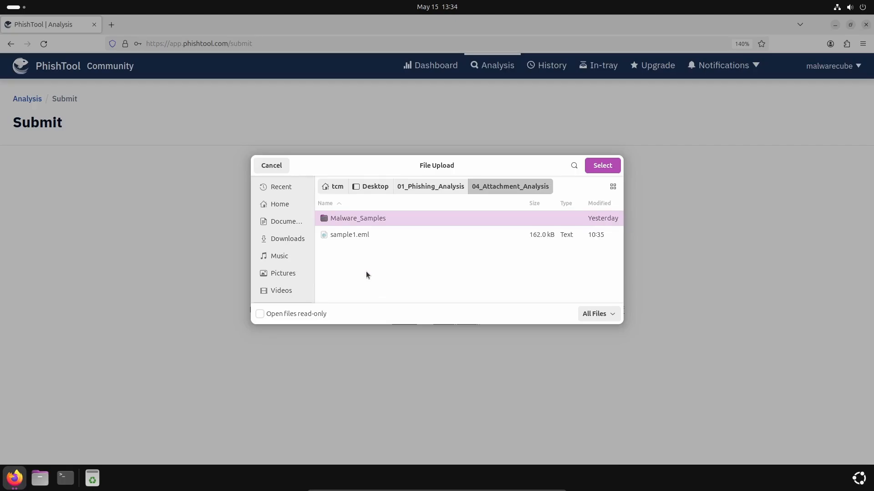
left_click(343, 234)
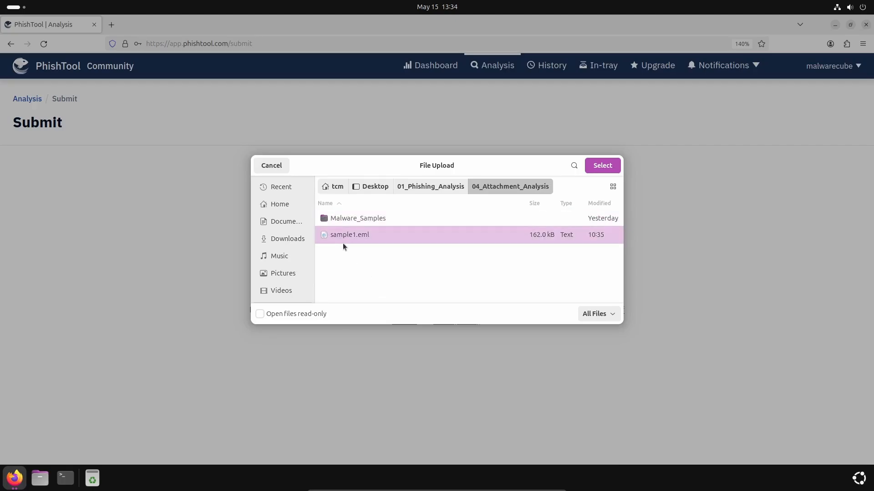
left_click(598, 166)
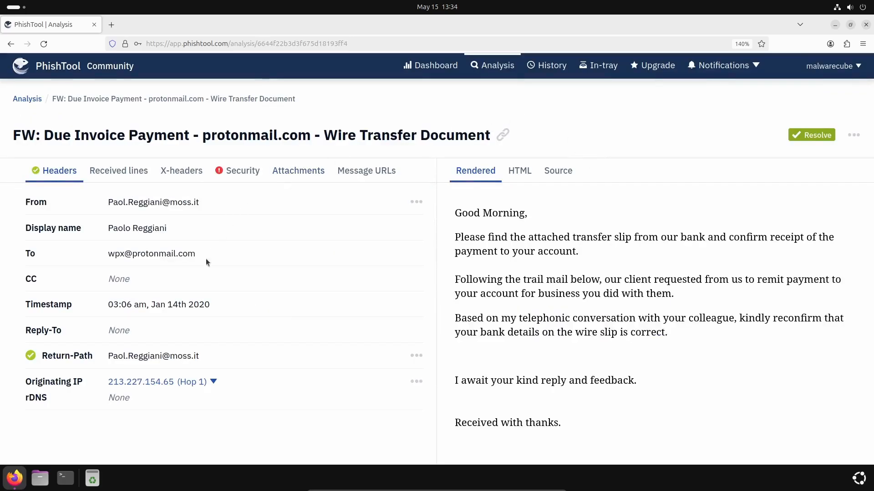
Step: Review the new email's attachment details and message URLs
left_click(307, 177)
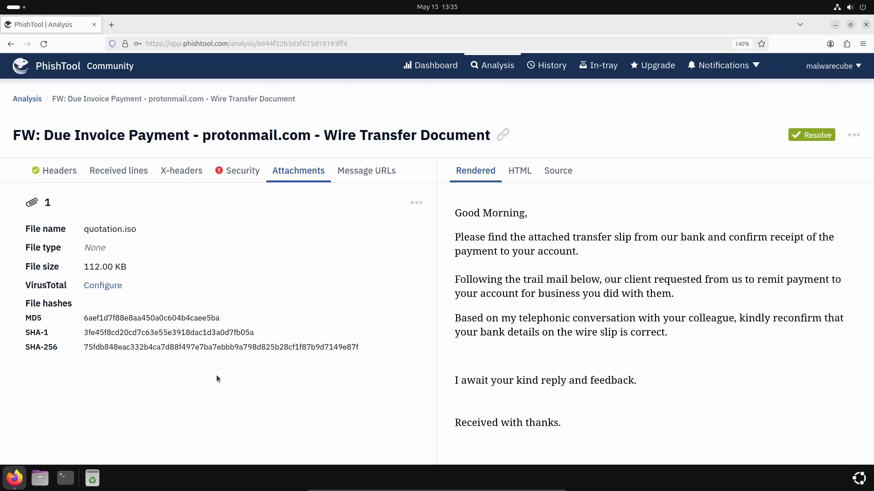
left_click(363, 171)
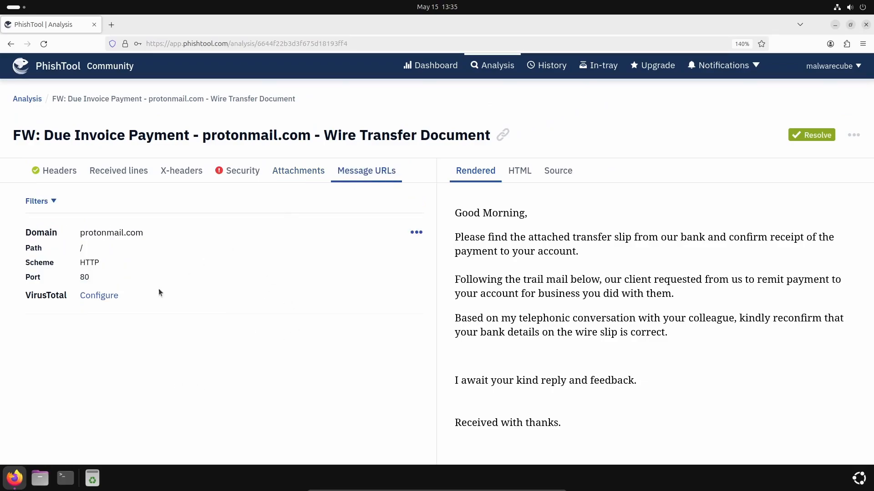